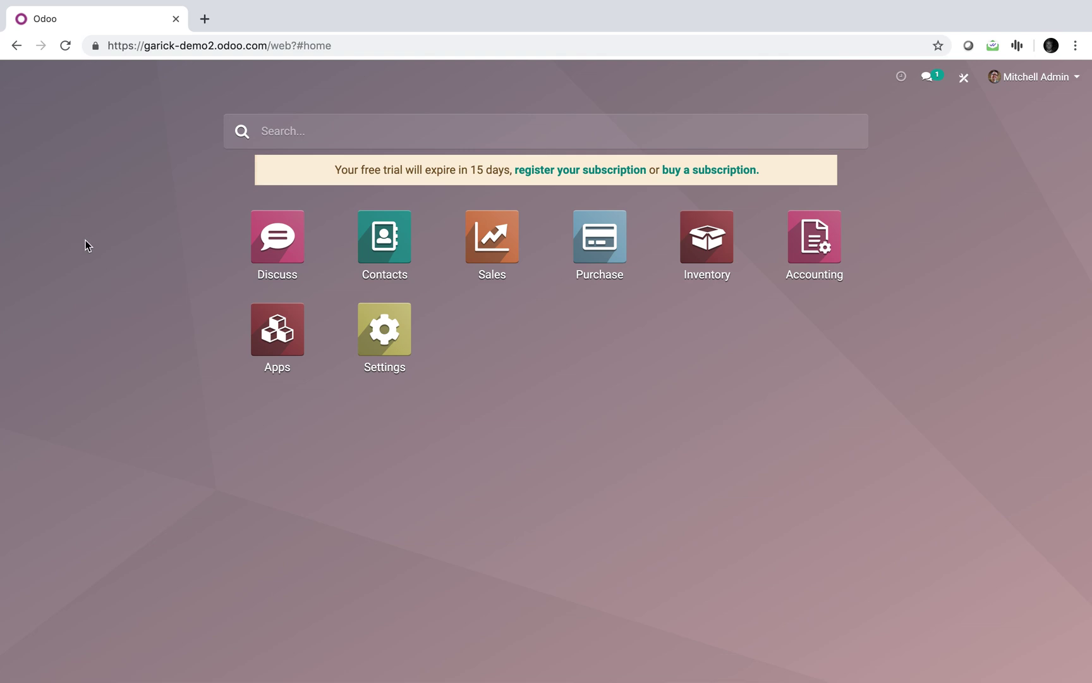
In Sales, remove the onboarding tips banner and open the Quotation Templates list
click(492, 247)
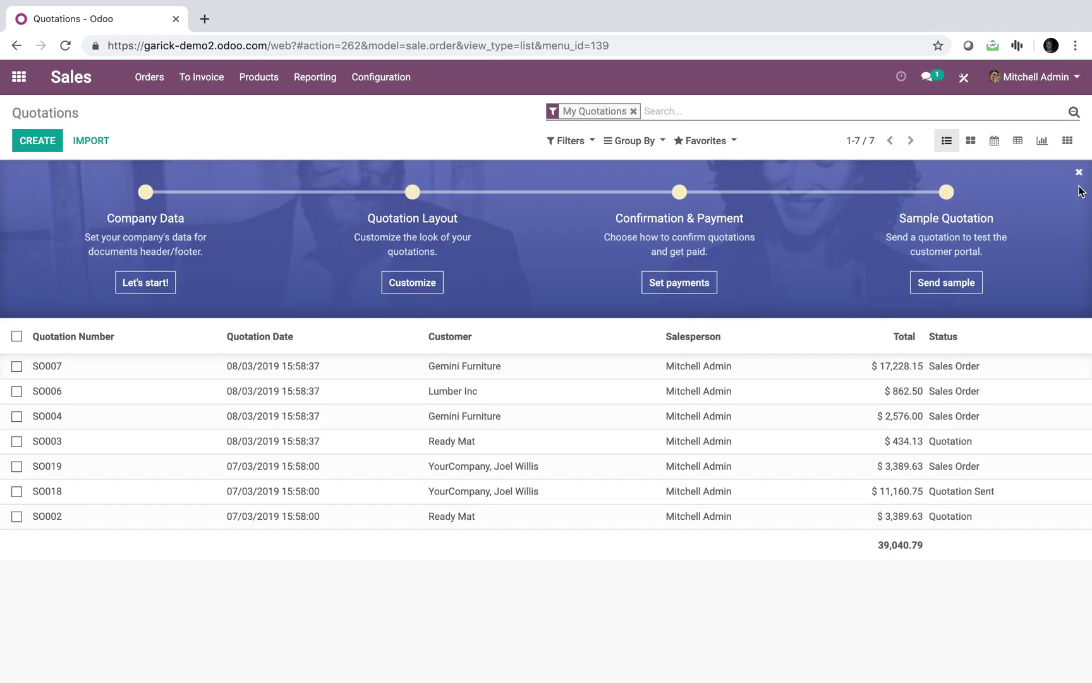
click(1080, 172)
click(337, 193)
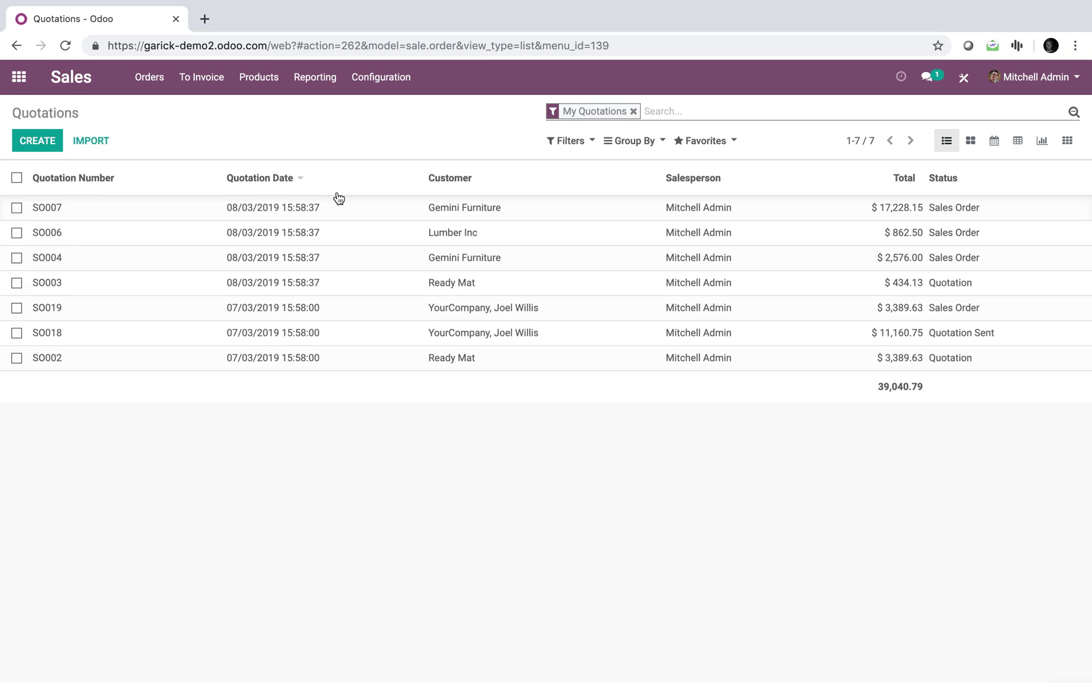
click(387, 89)
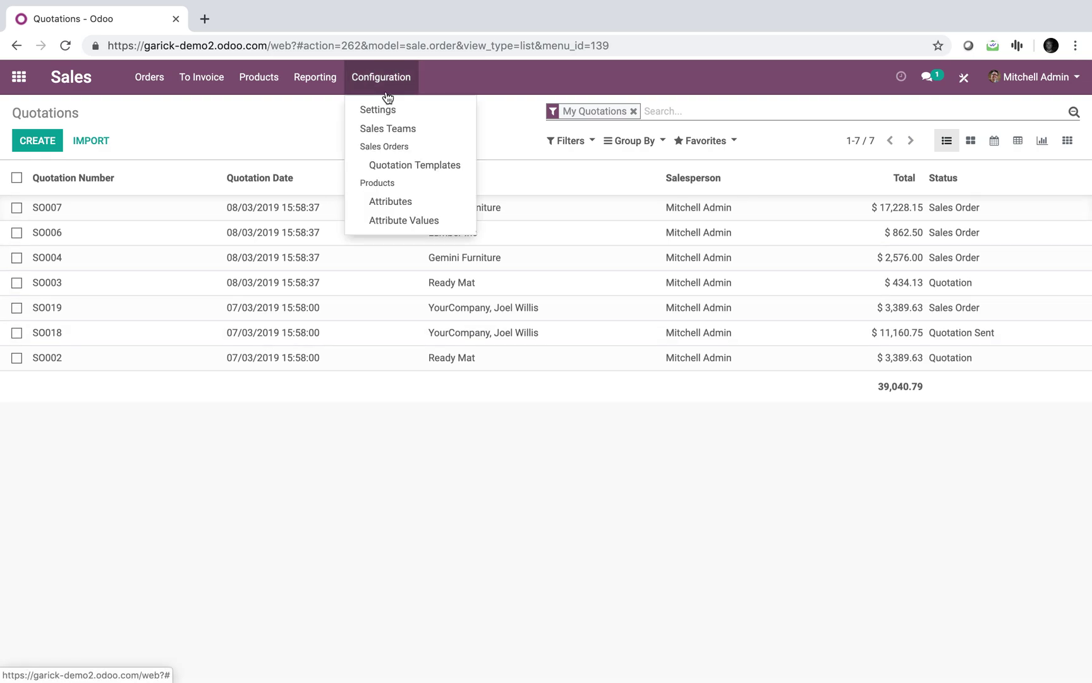
click(405, 167)
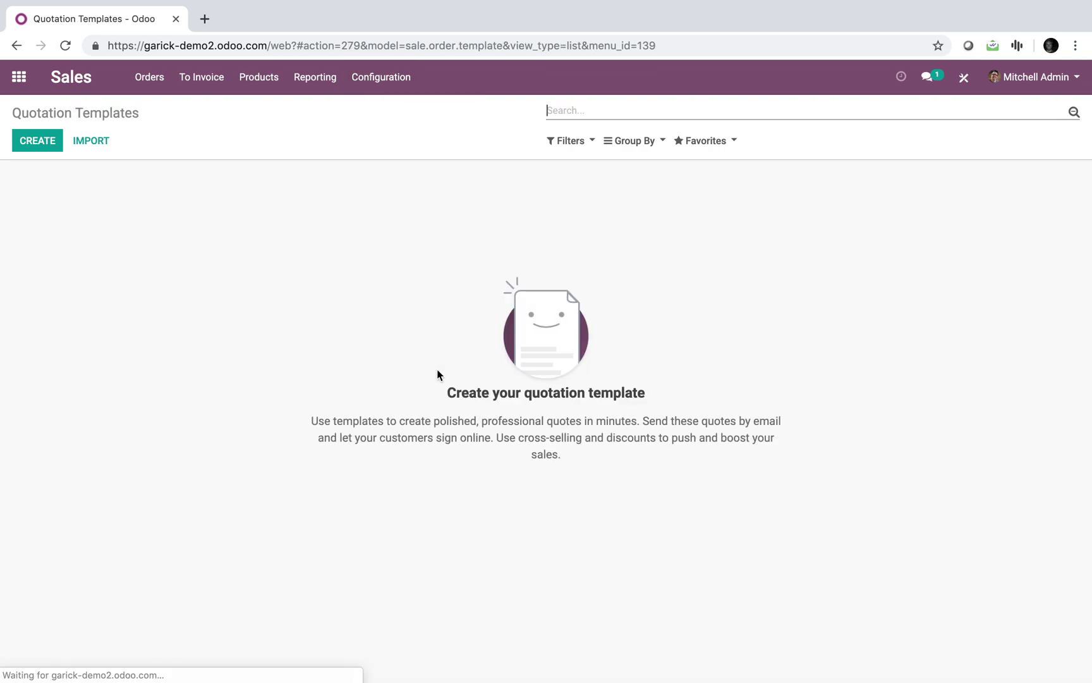
Create a template named after the customer company with Plant 1 and Plant 2 lines
click(27, 148)
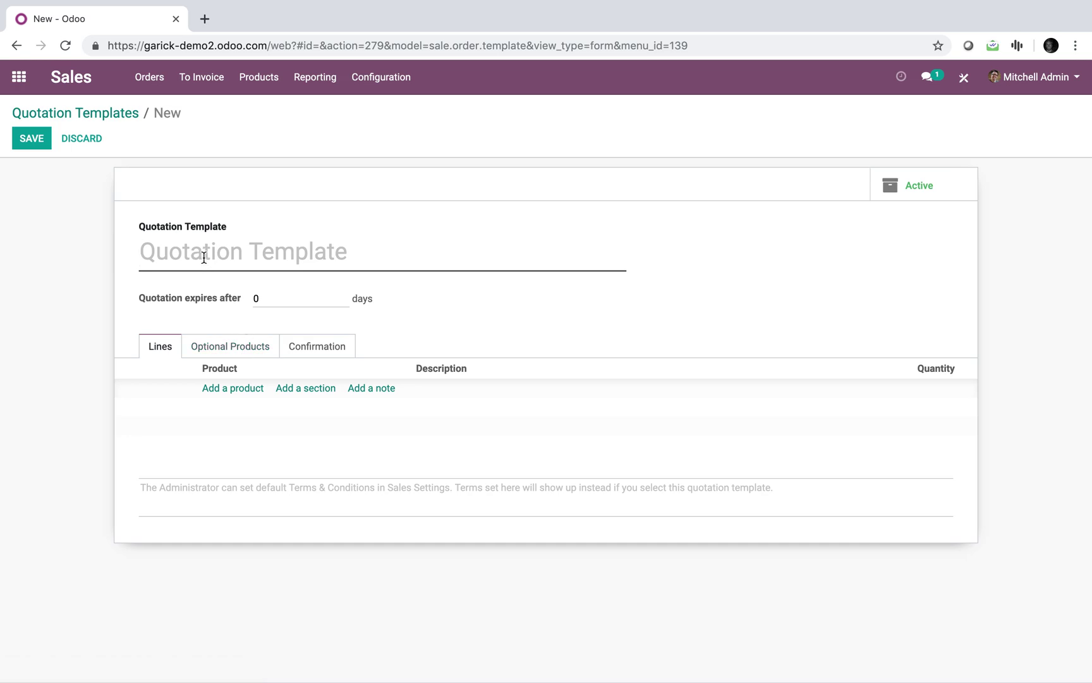
text(Nichol)
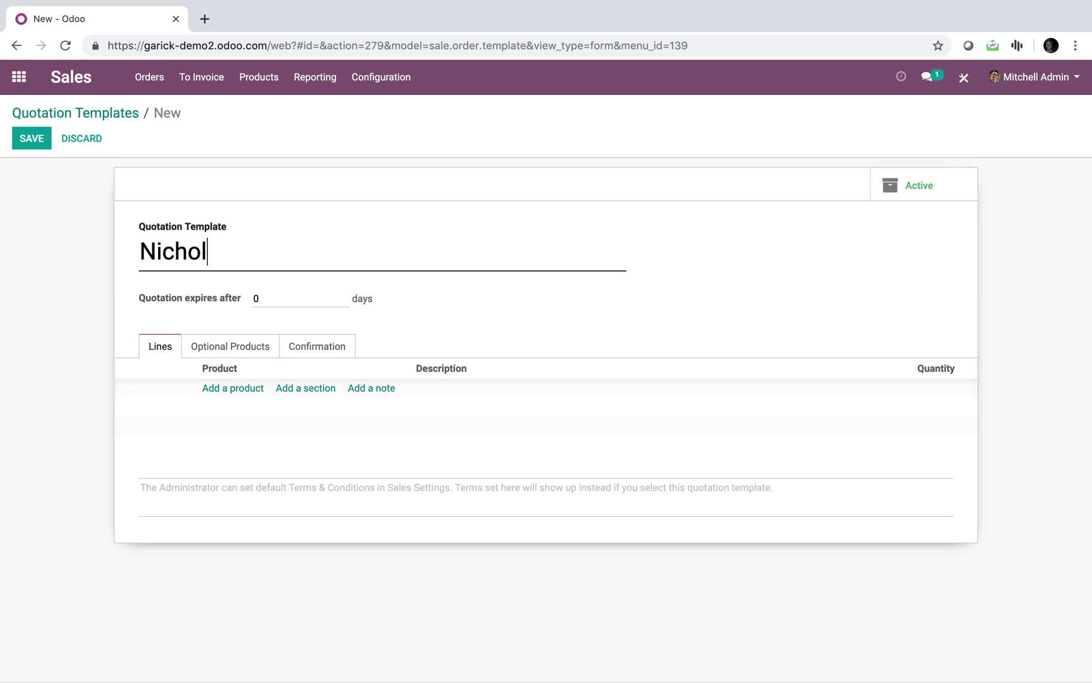
text(as Kosinski Inc.)
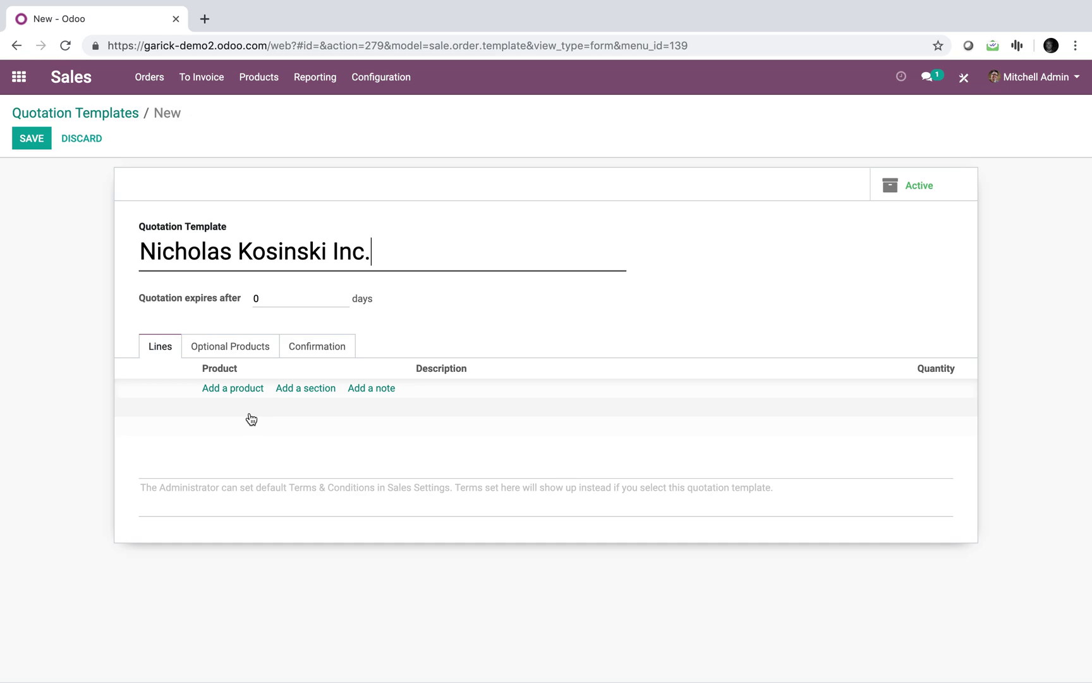
click(244, 387)
text(plan)
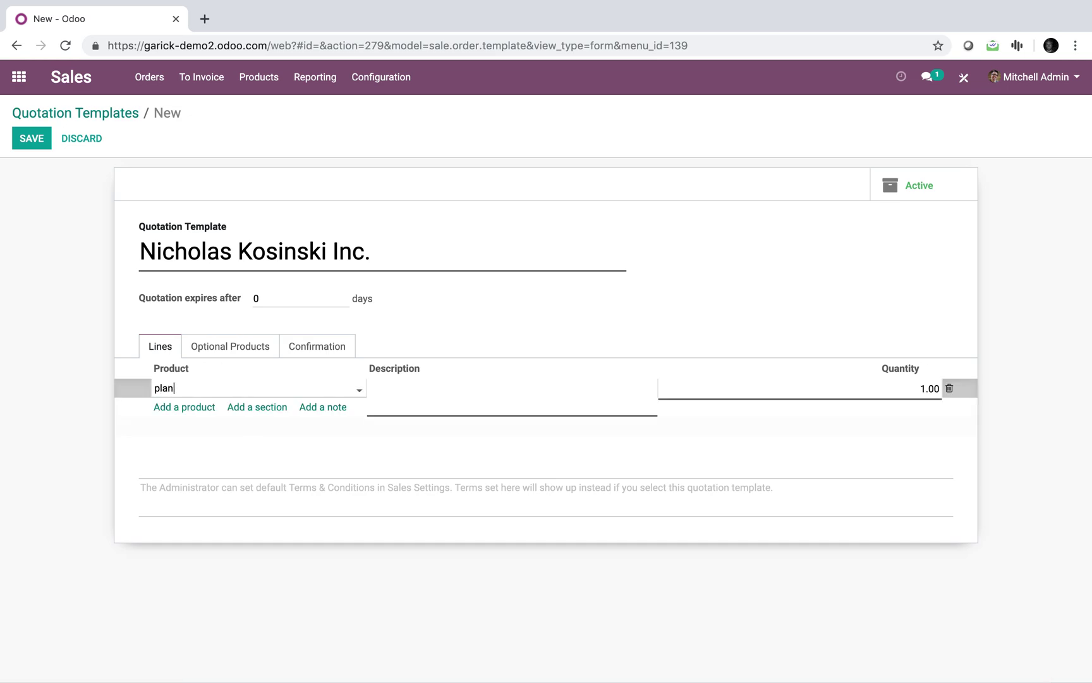
click(226, 416)
click(178, 410)
text(plan)
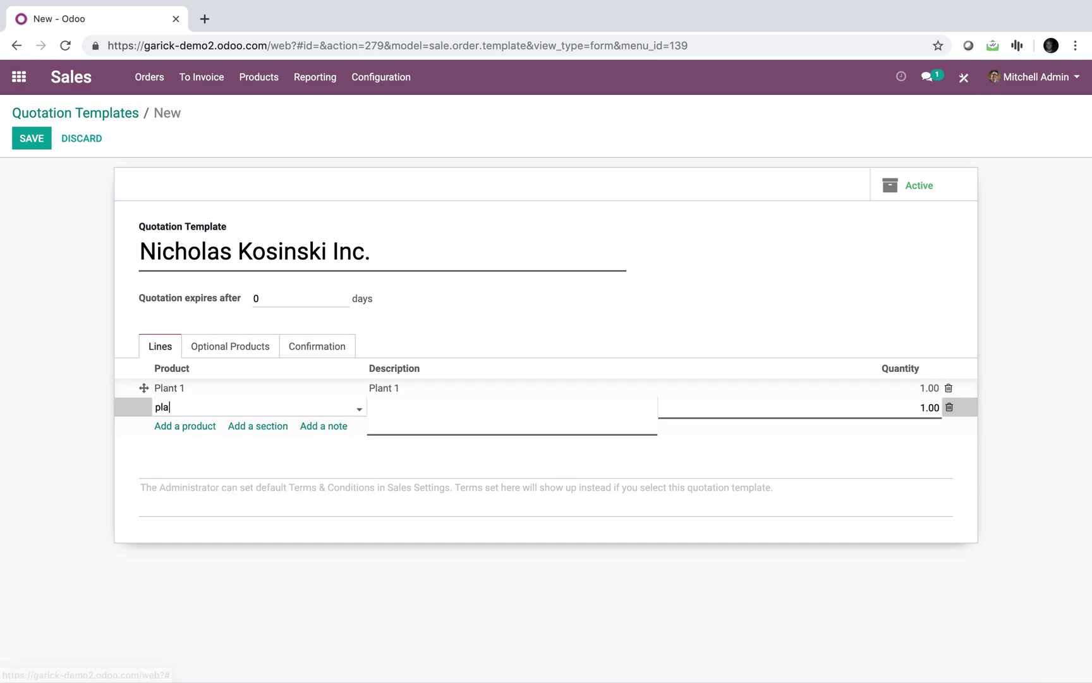
click(202, 451)
Add Plant 3 and Plant 4 lines to the template
click(193, 430)
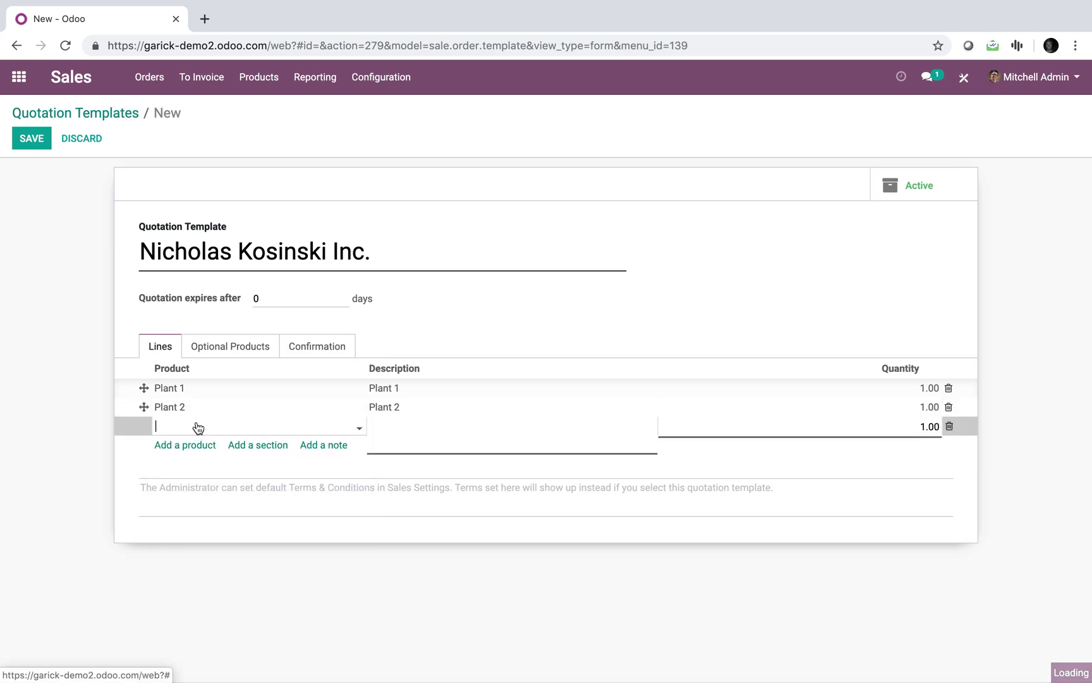
text(plan)
click(220, 485)
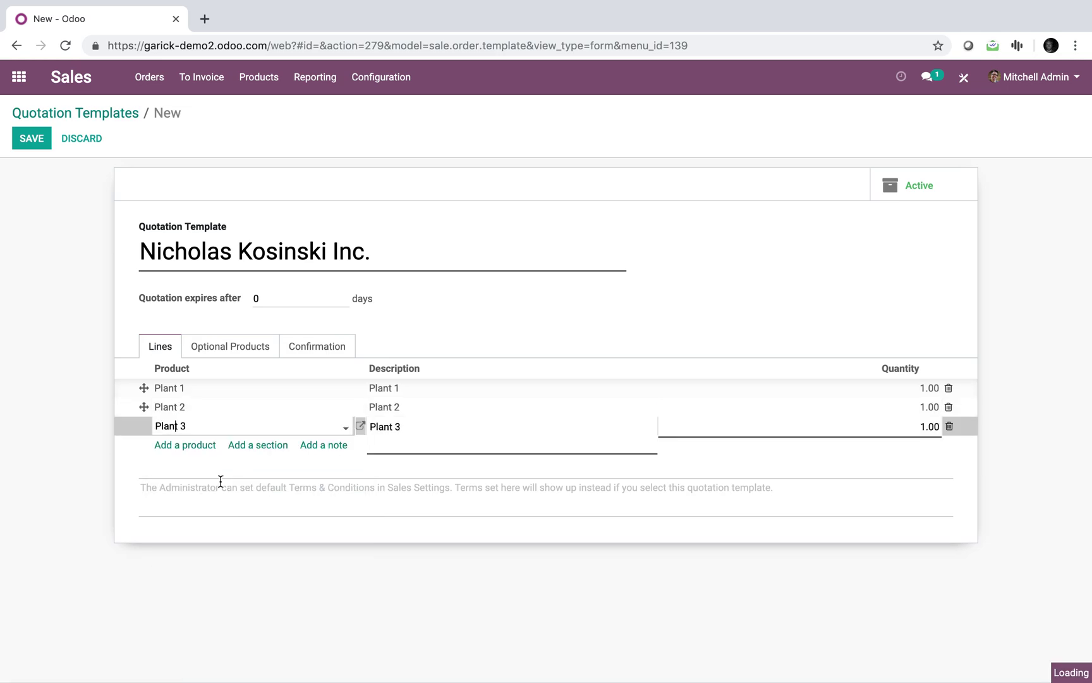
click(177, 445)
text(plant)
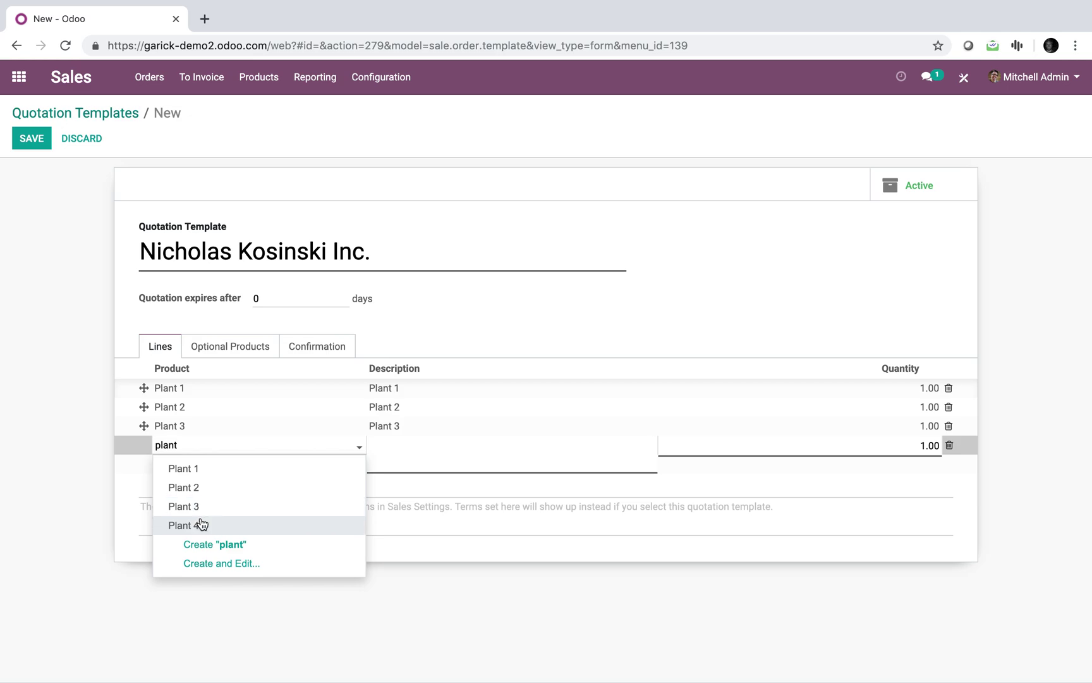
click(202, 524)
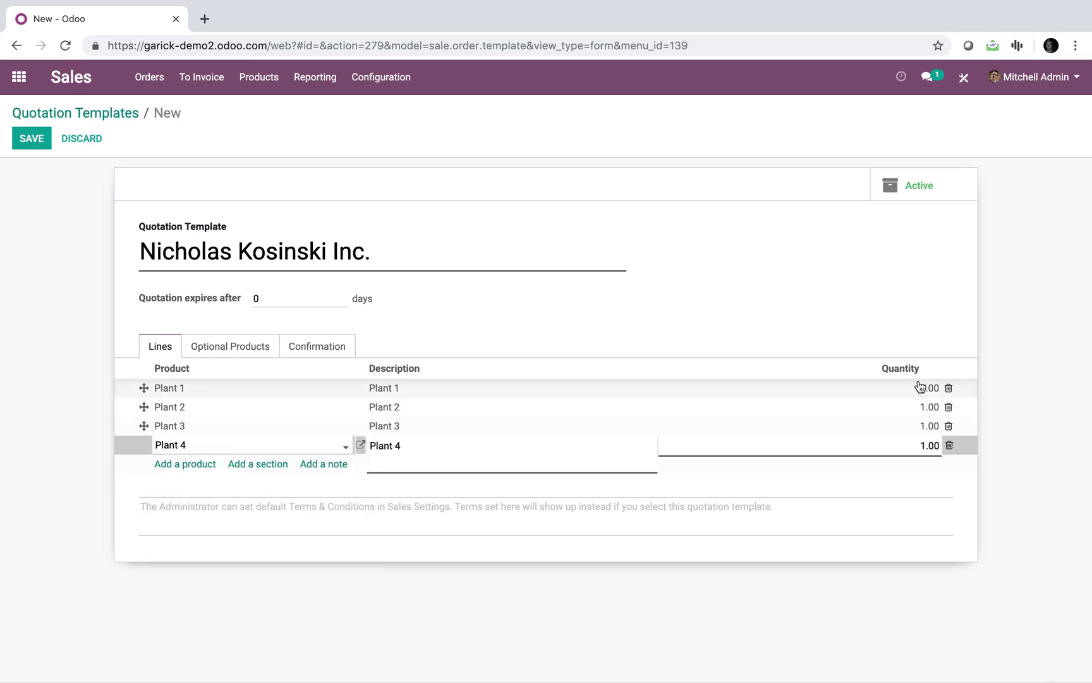
Set quantities to 5 for Plant 2, 10 for Plant 3 and 10 for Plant 4
click(928, 407)
text(5)
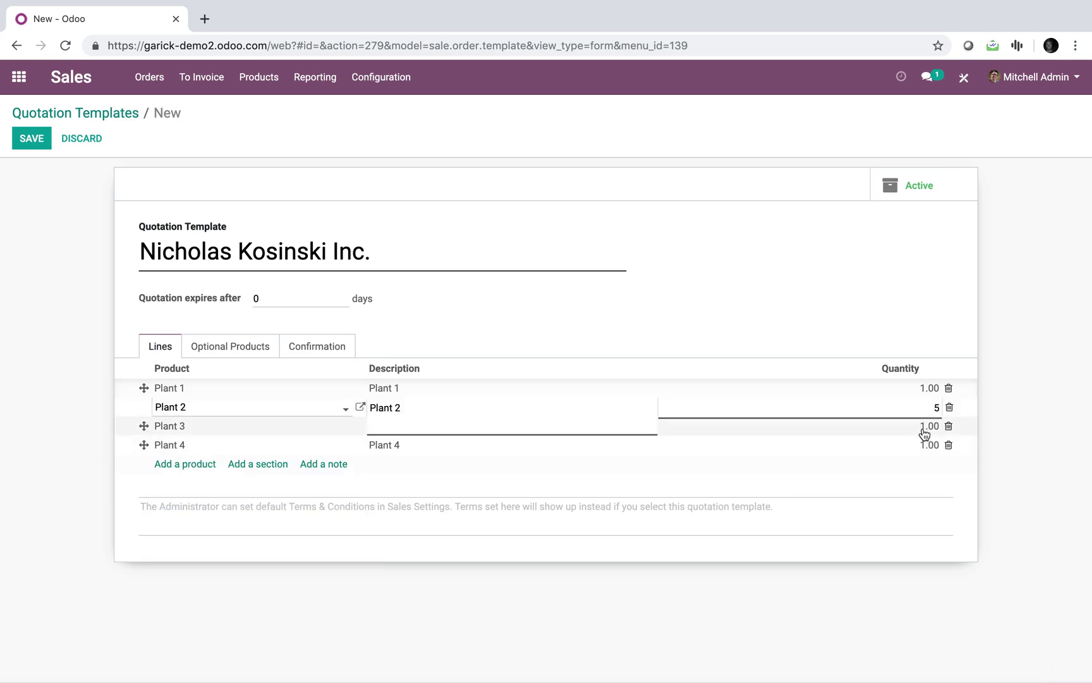
click(926, 434)
text(10)
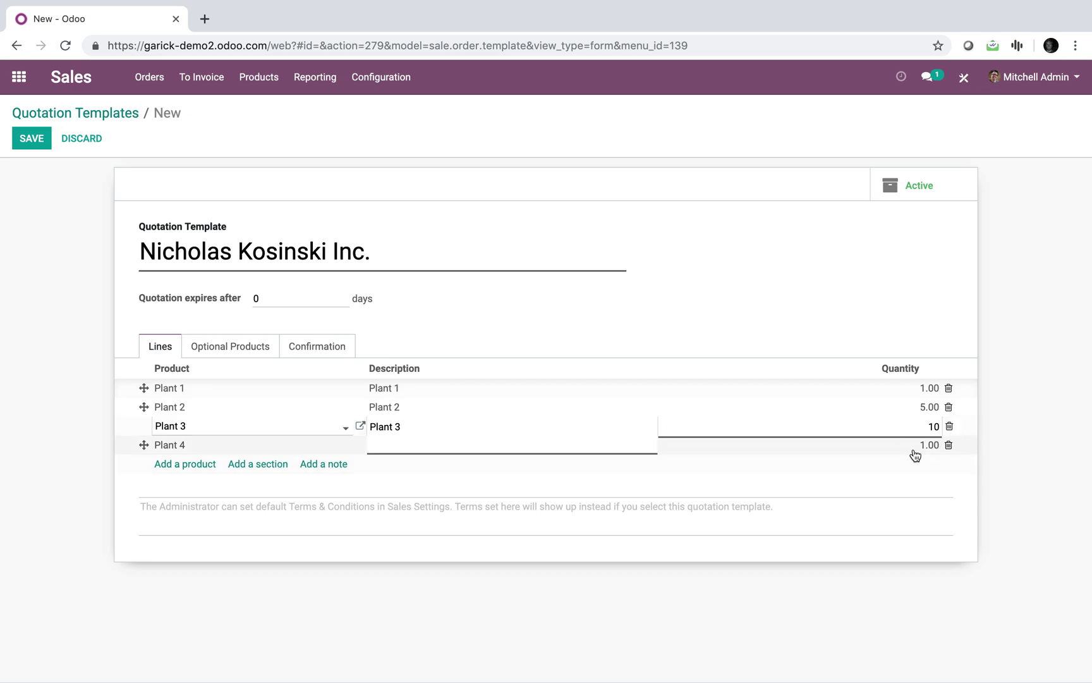
click(917, 445)
text(125)
click(1024, 529)
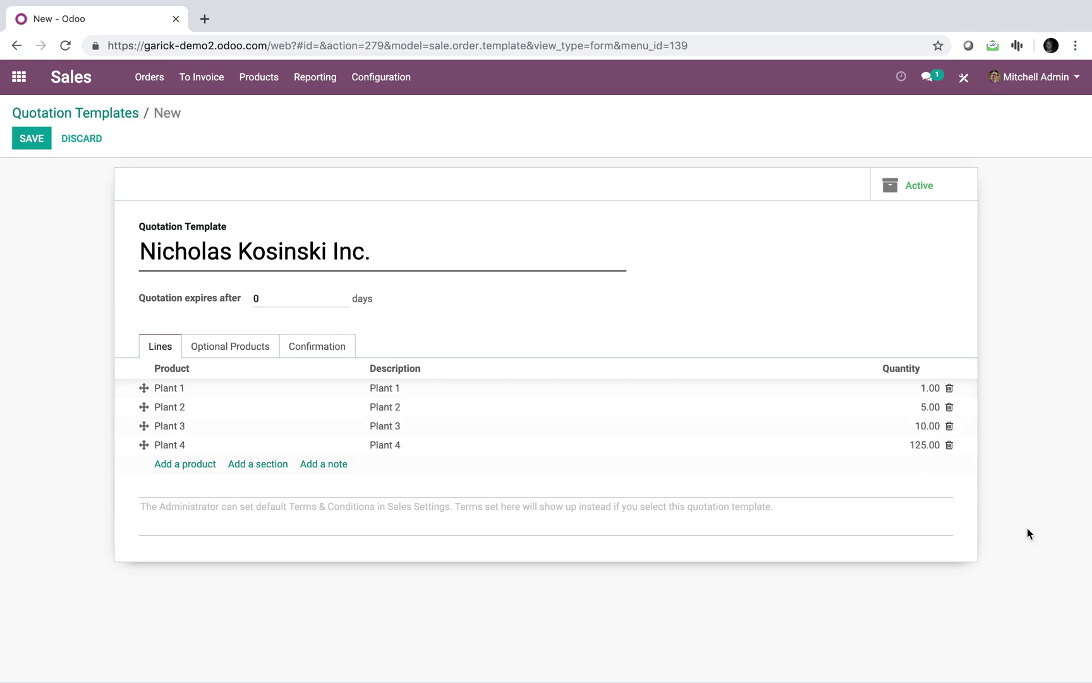
click(929, 448)
text(10)
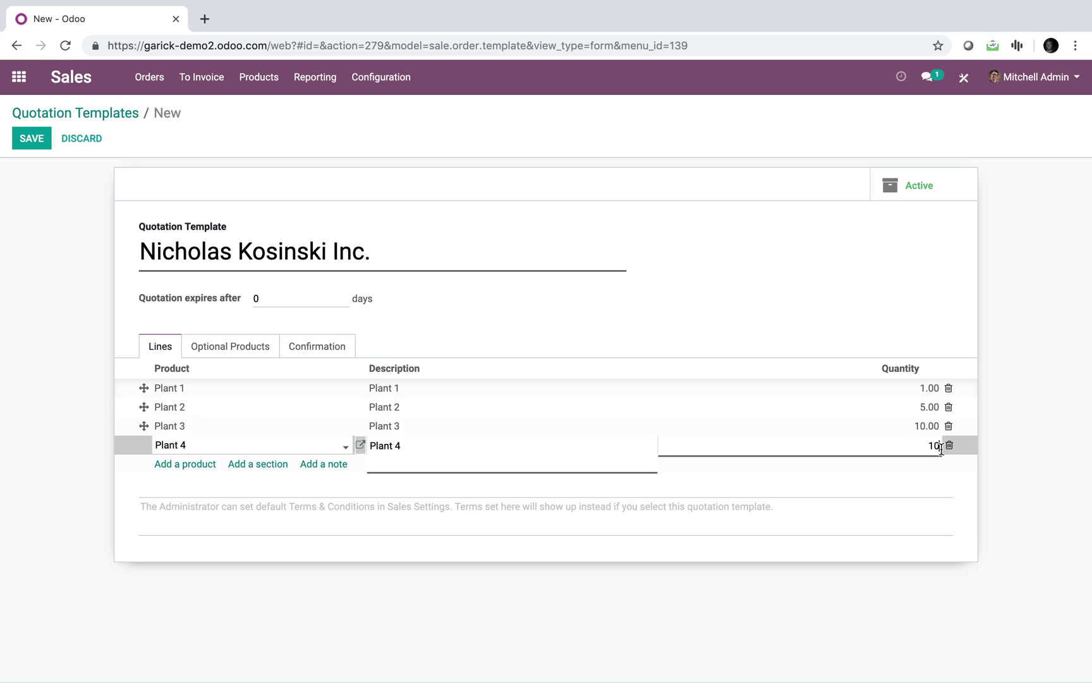
click(1044, 460)
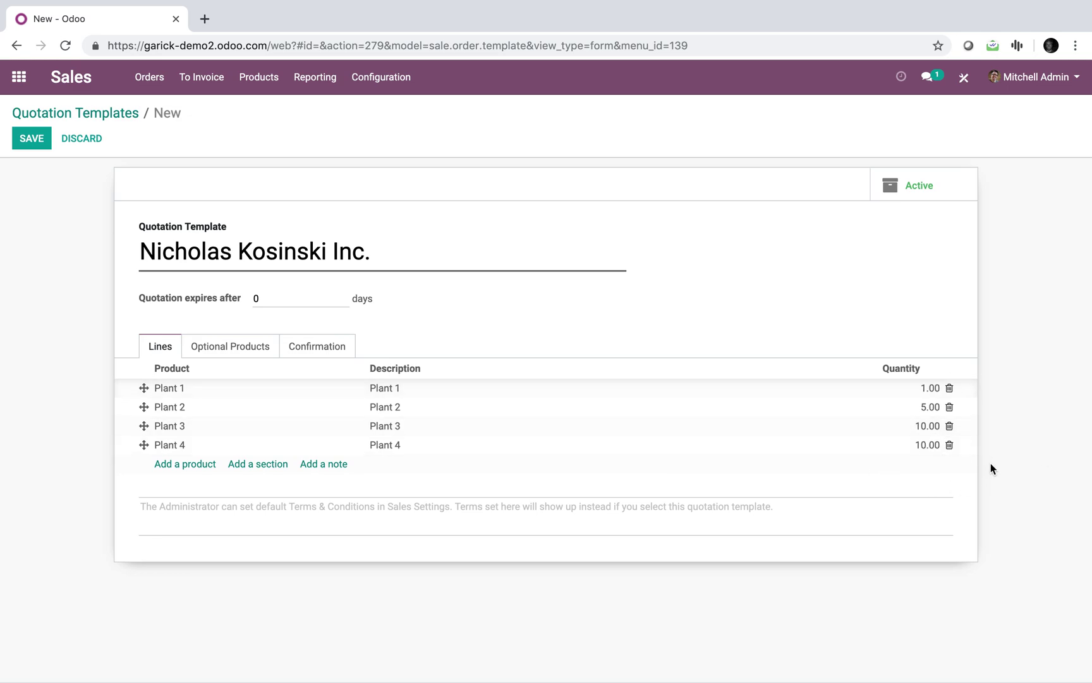
Save the template, then set its quotation expiry to 10 days
click(31, 138)
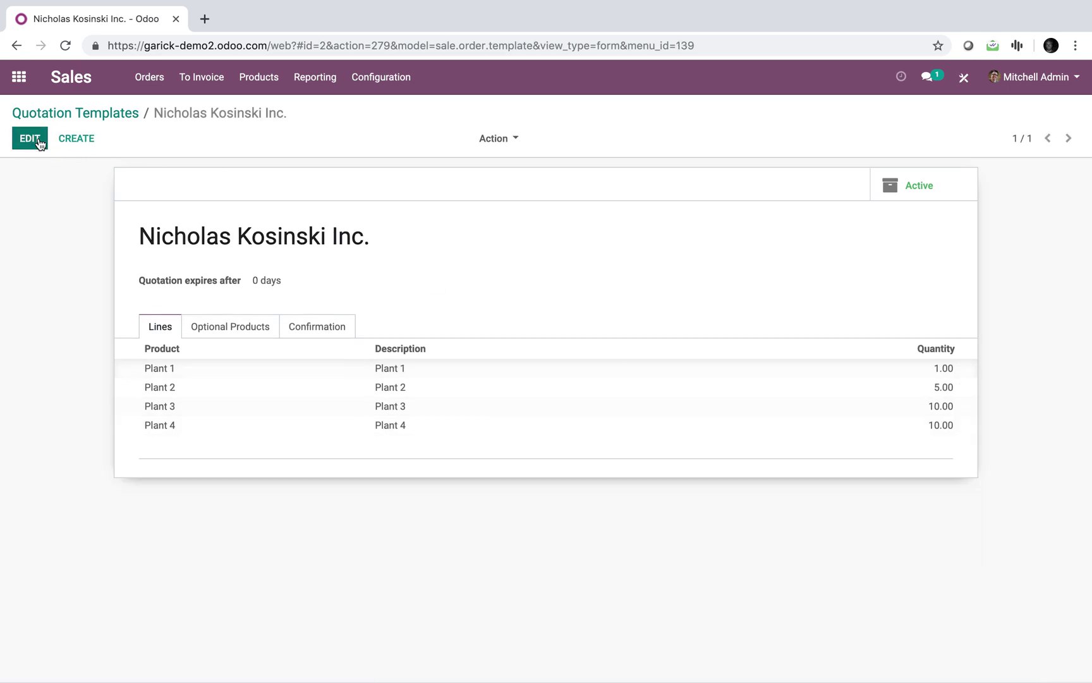
click(39, 144)
click(264, 299)
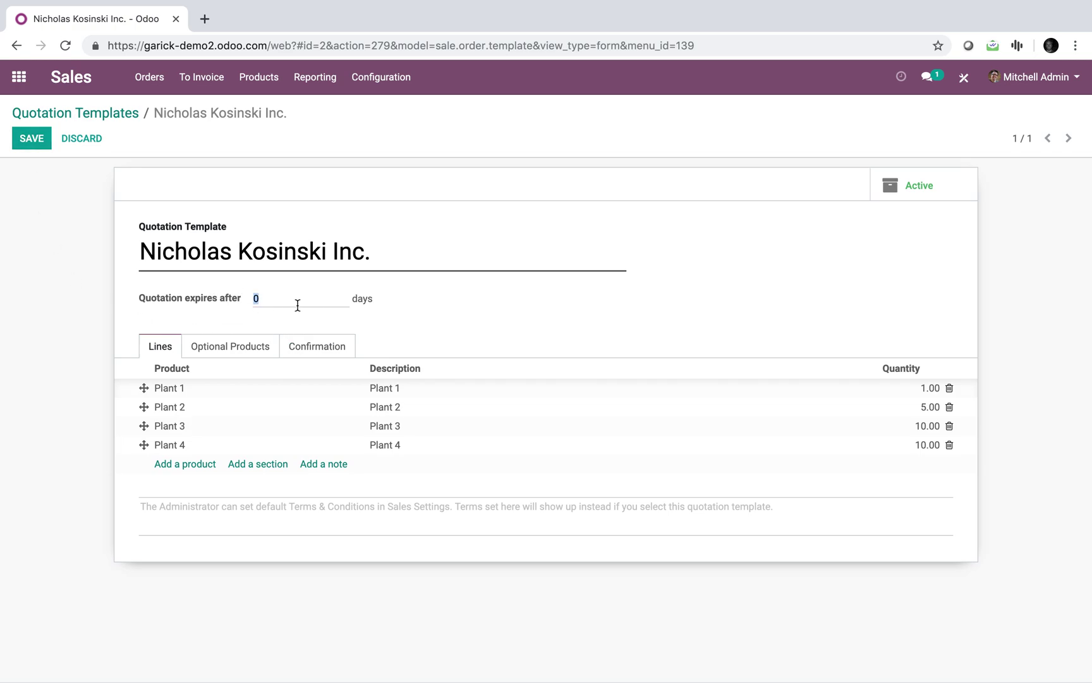
text(10)
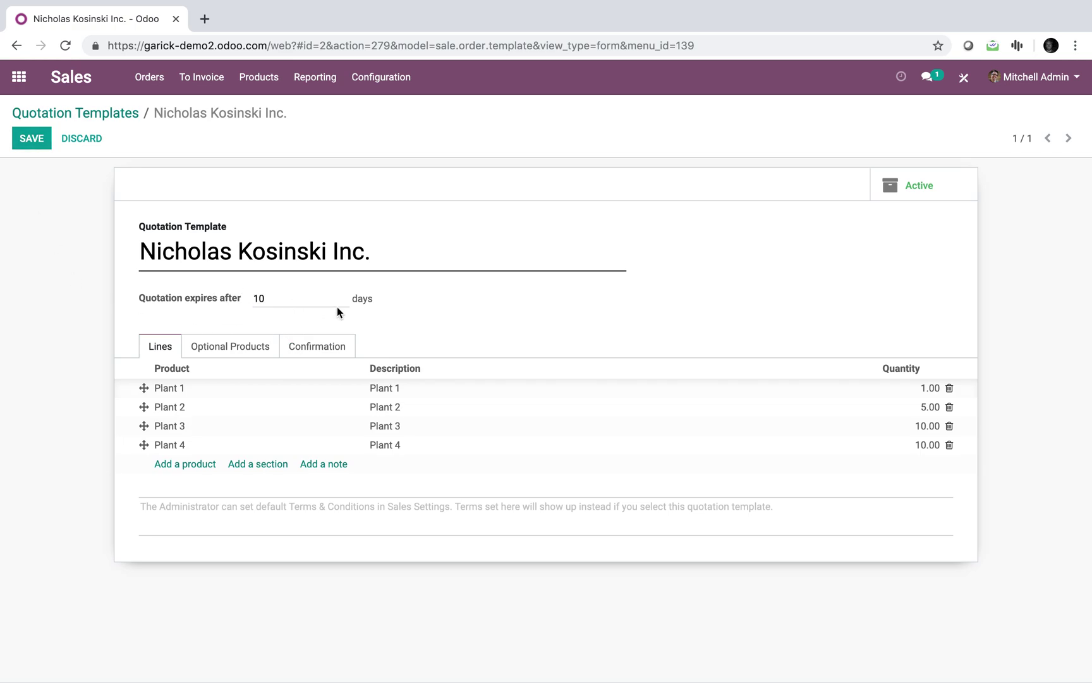
Review the Optional Products and Confirmation tabs, then save the template
click(270, 344)
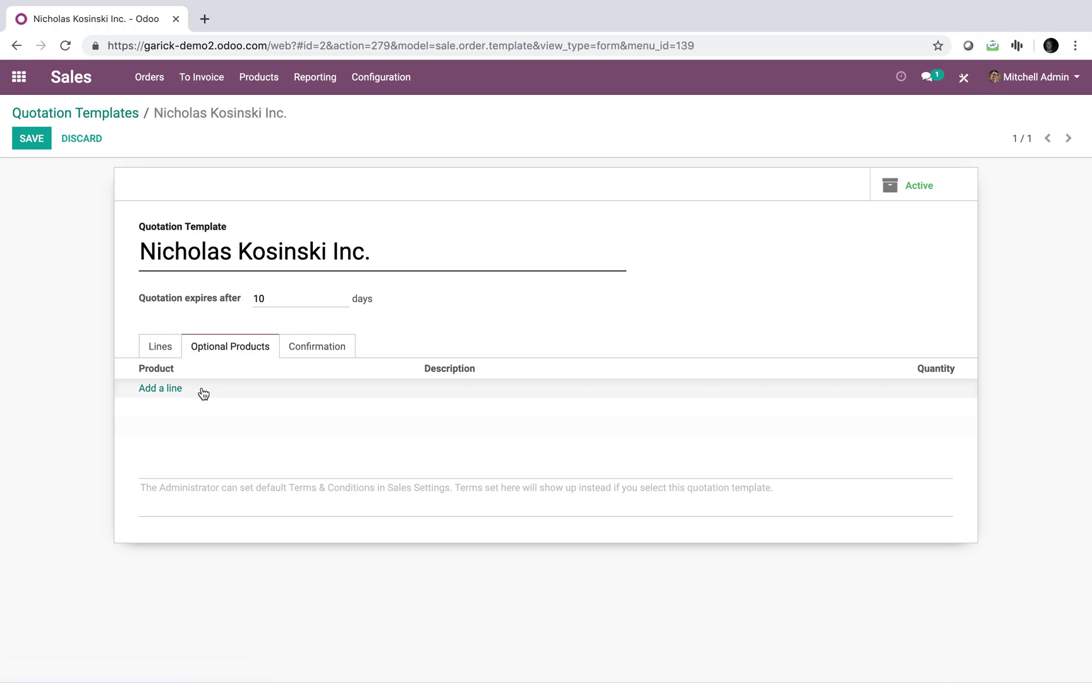
click(313, 348)
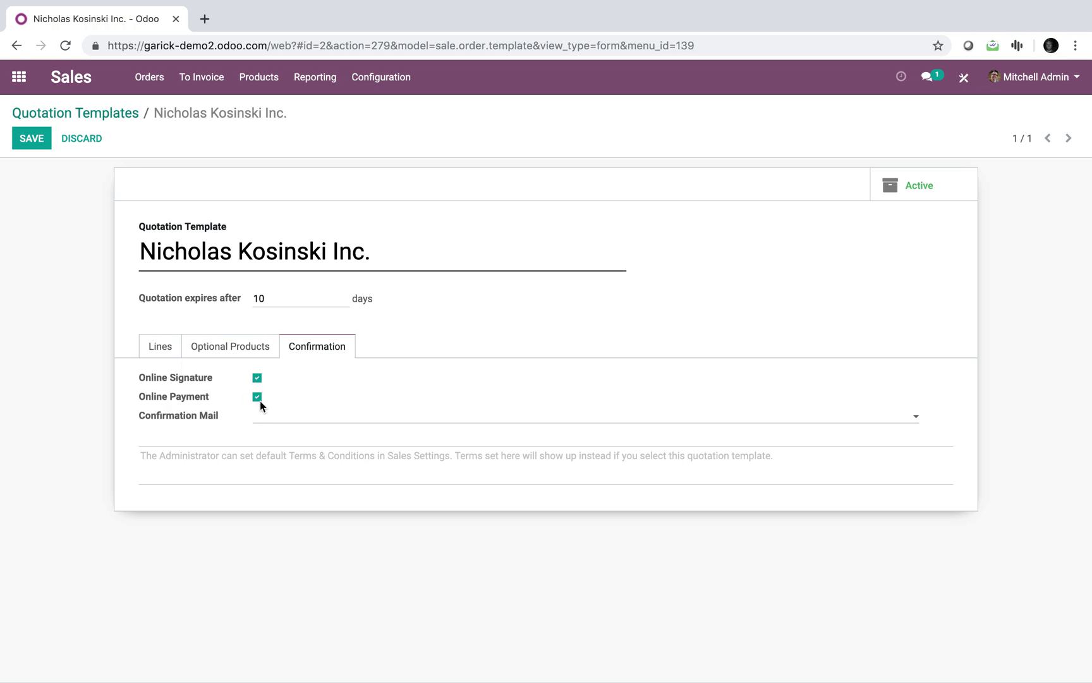
click(171, 354)
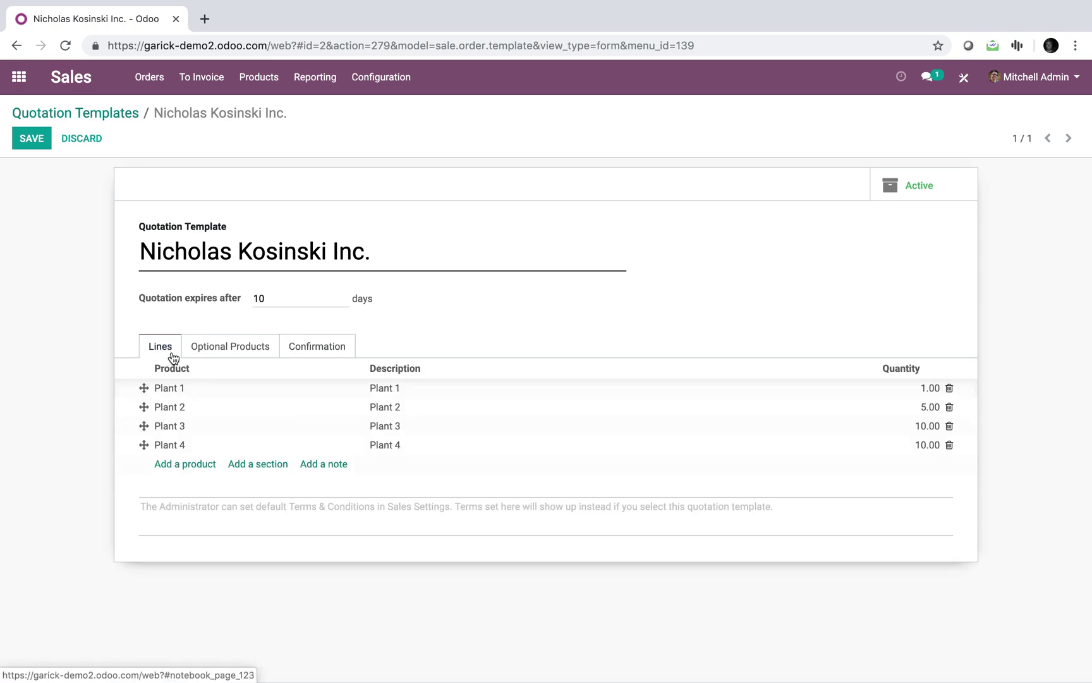
click(333, 354)
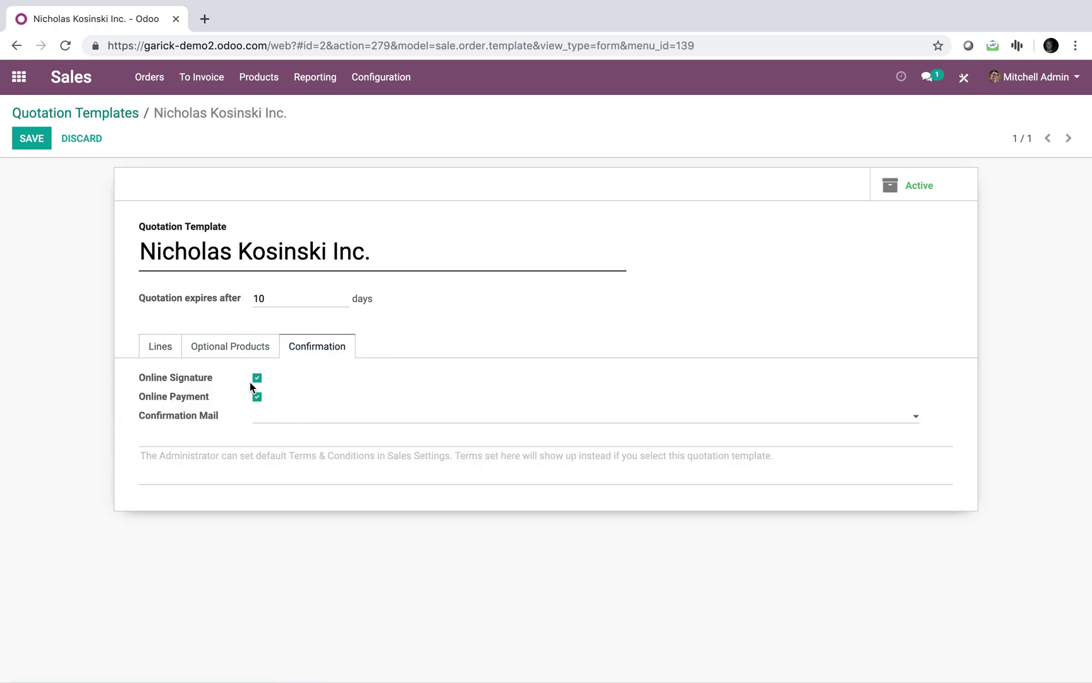
click(169, 360)
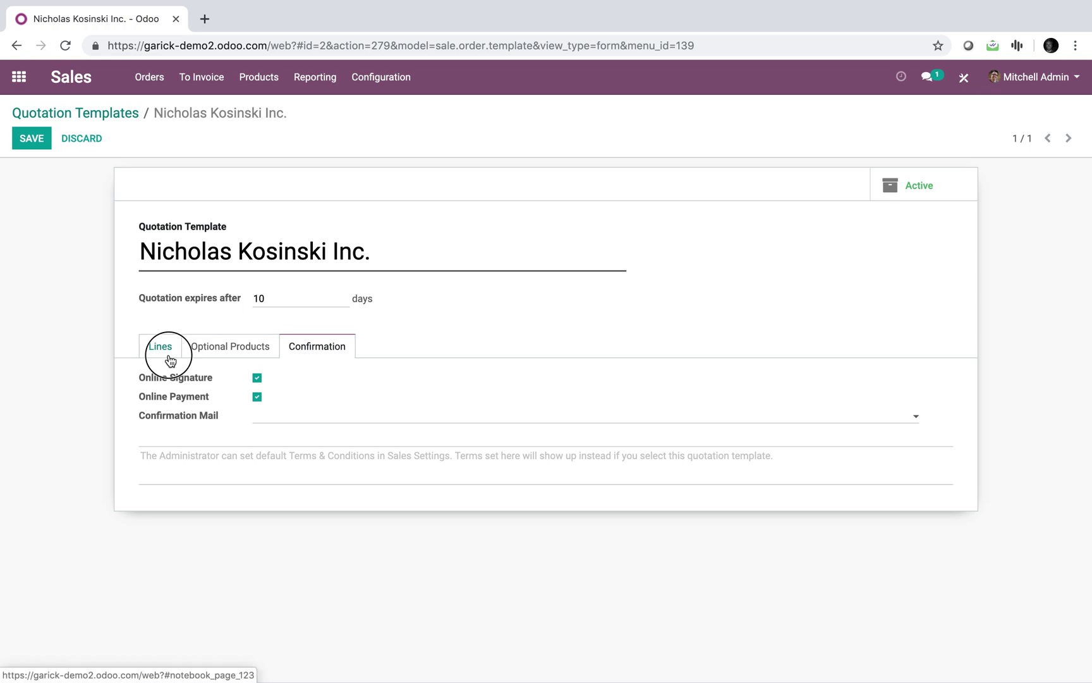
click(33, 138)
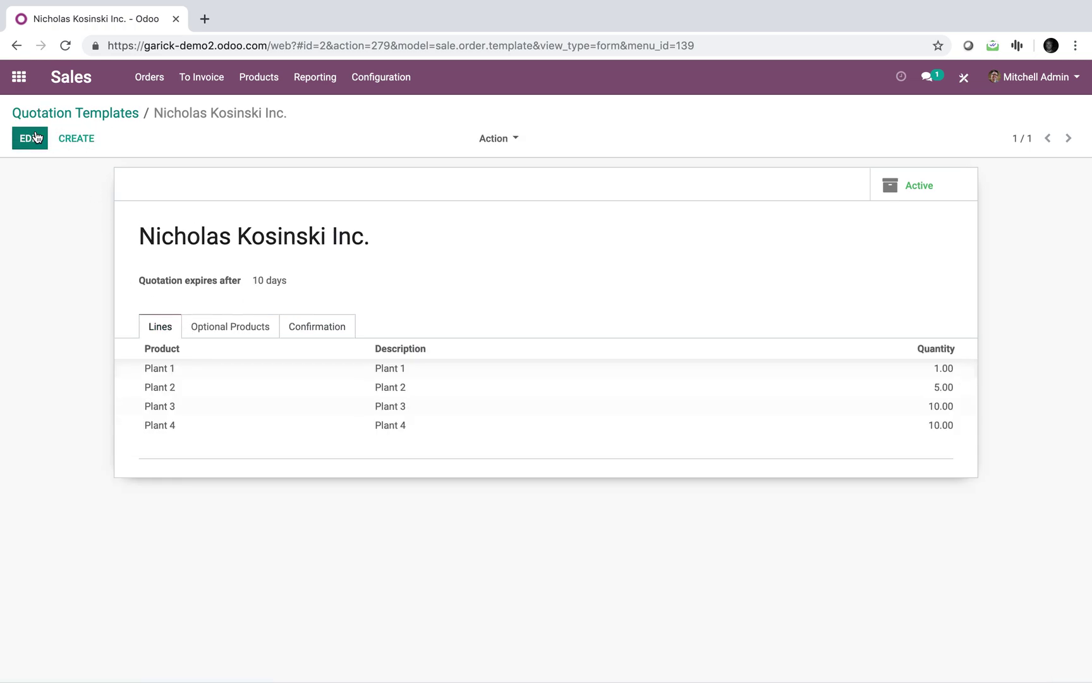
click(150, 77)
Start a new quotation for the customer company and search for its matching template
click(146, 126)
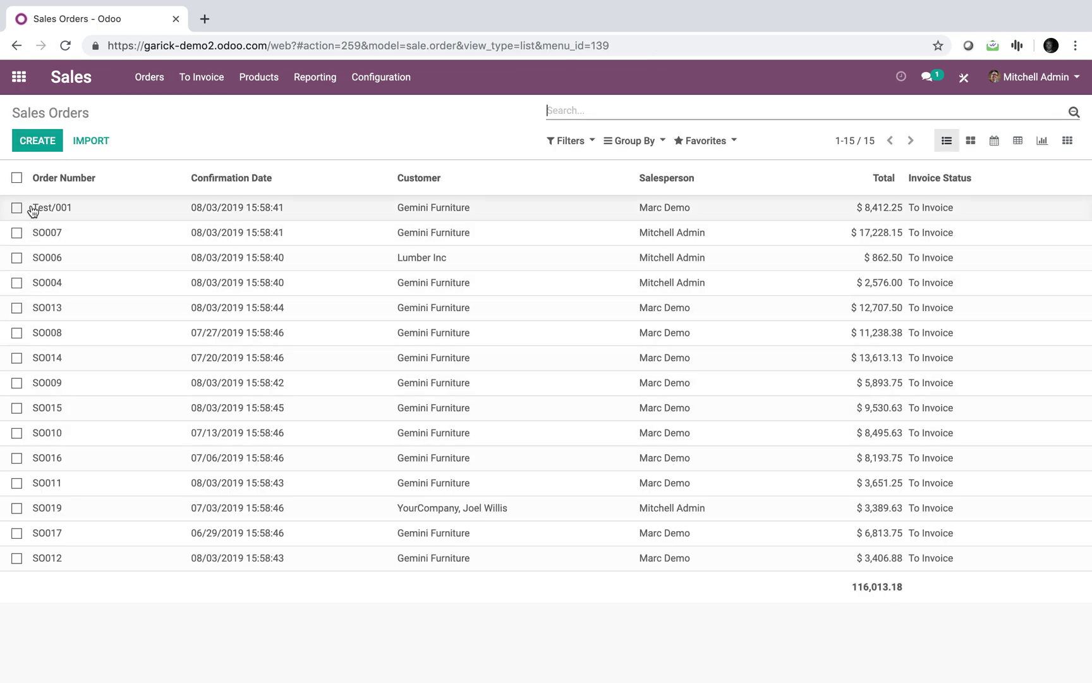
click(35, 140)
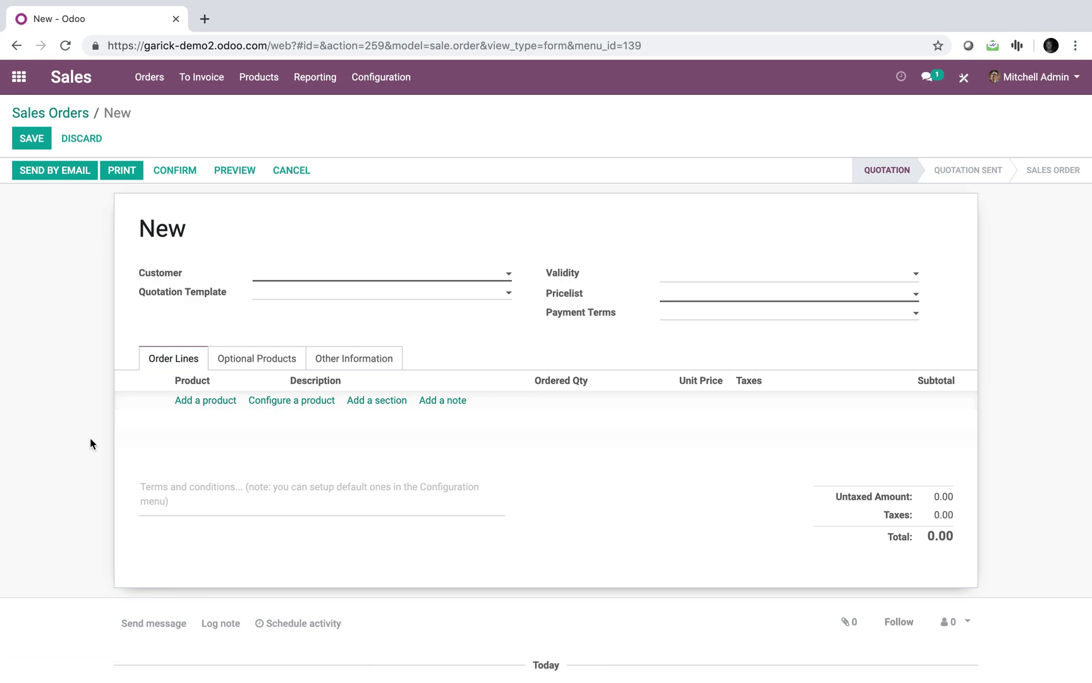
text(nich)
click(319, 298)
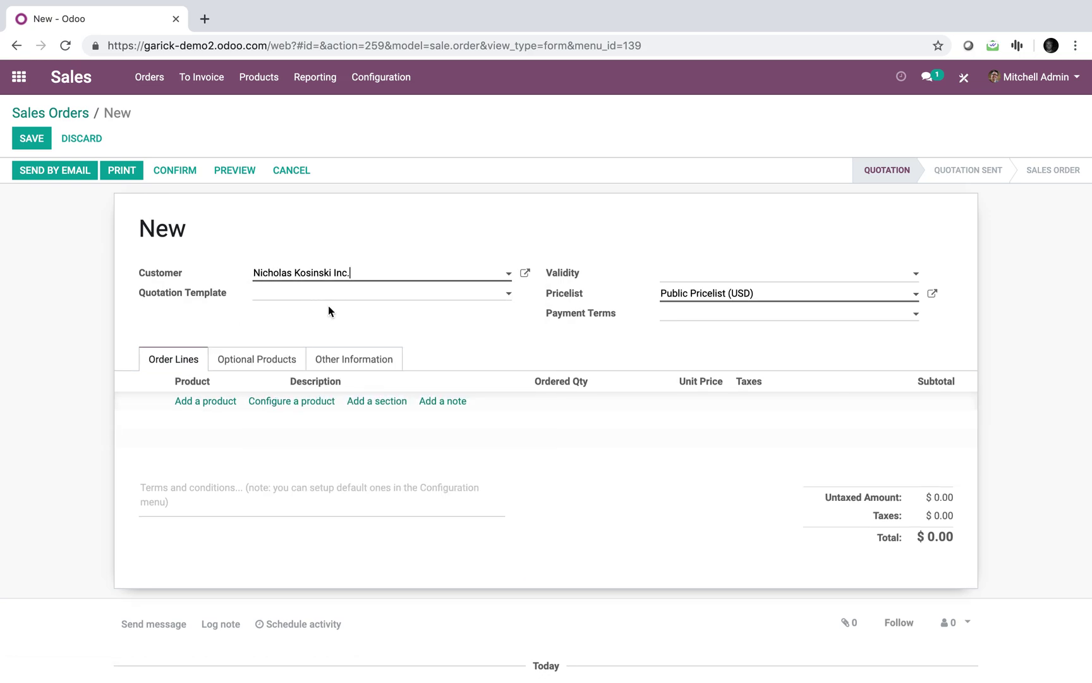
click(311, 297)
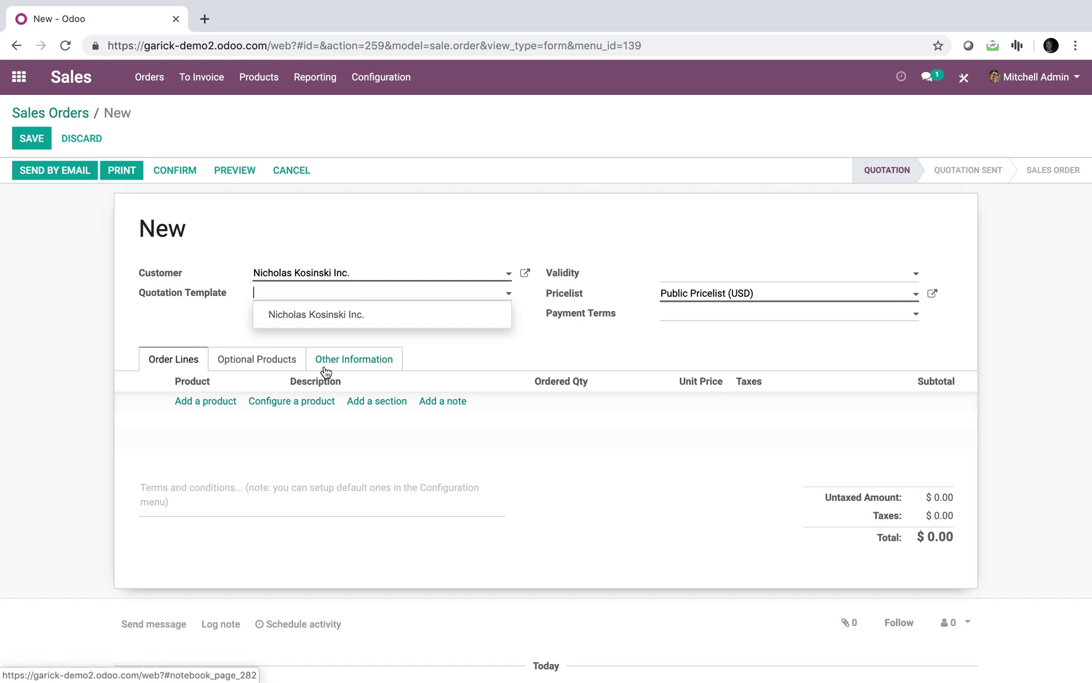
text(nic)
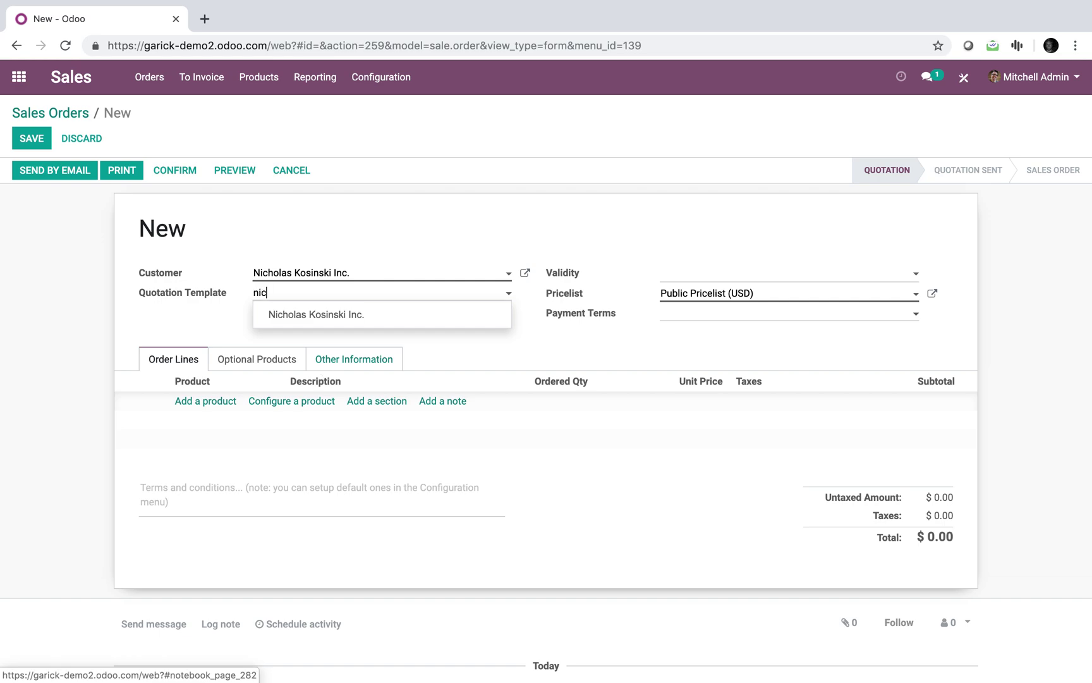
click(352, 320)
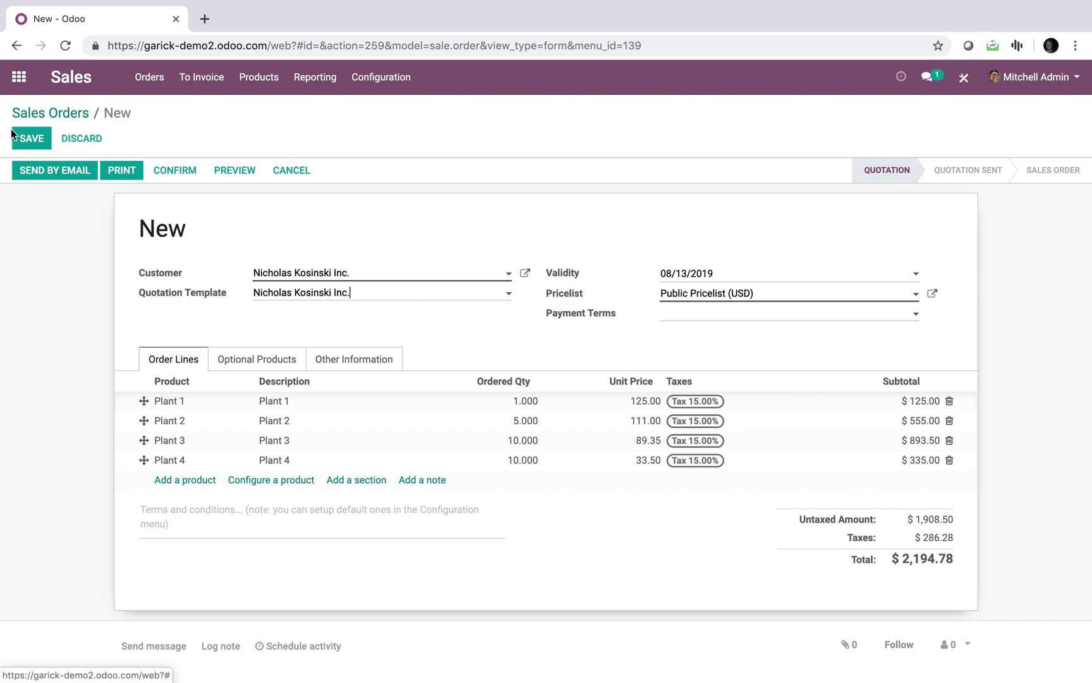
Save quotation SO020, discard the email draft, and confirm it as a sales order
click(31, 139)
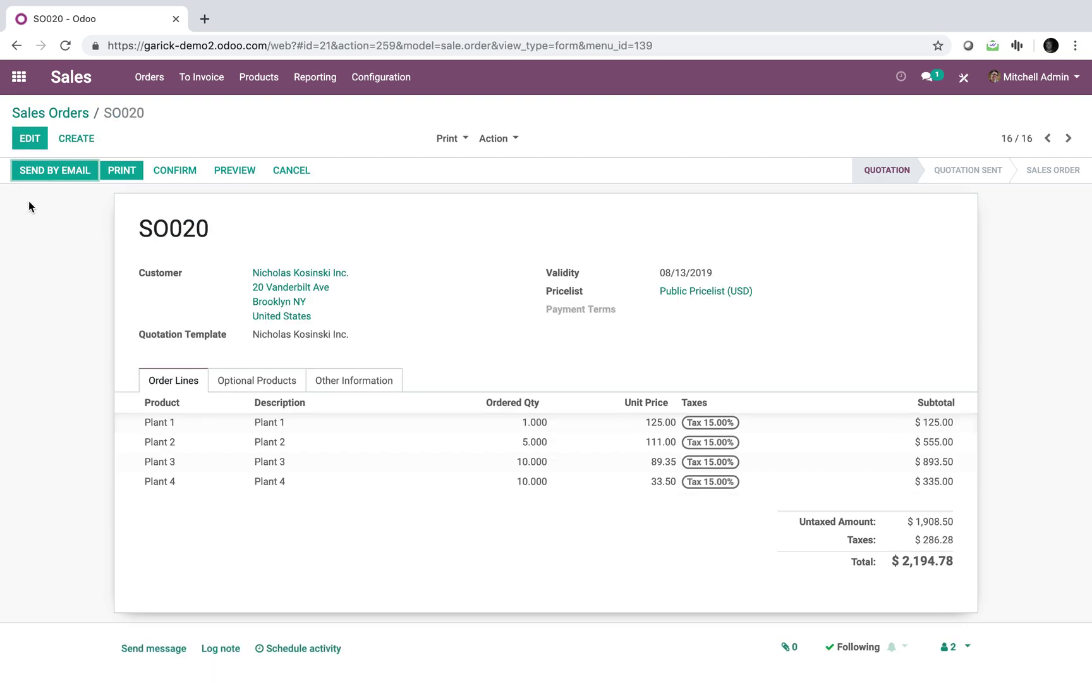
click(53, 167)
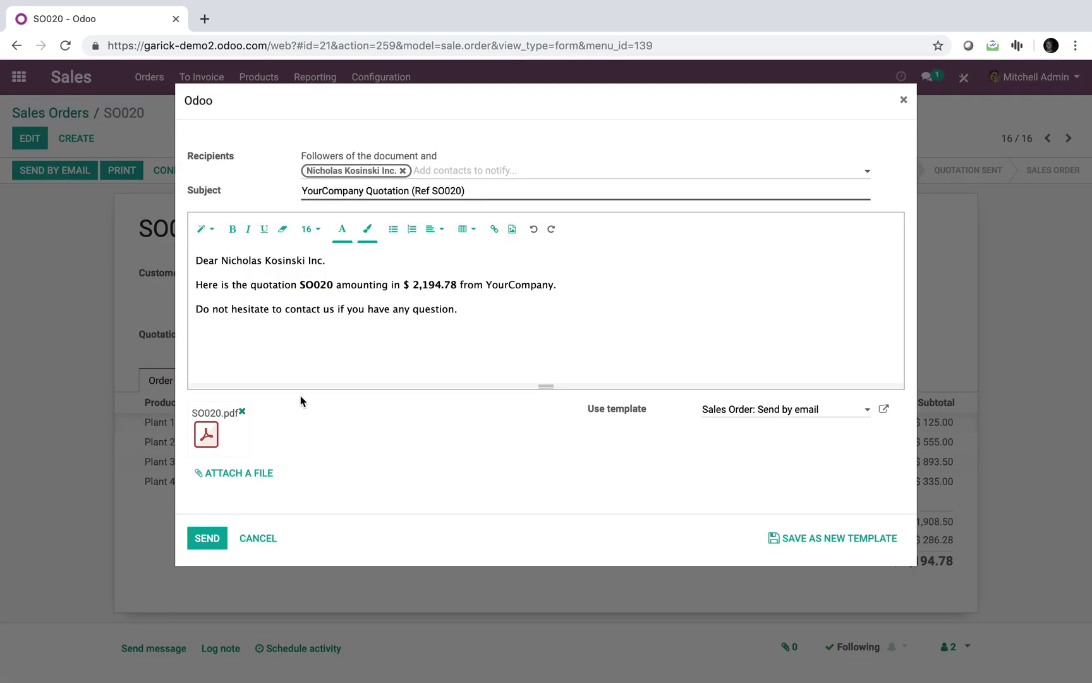
click(257, 540)
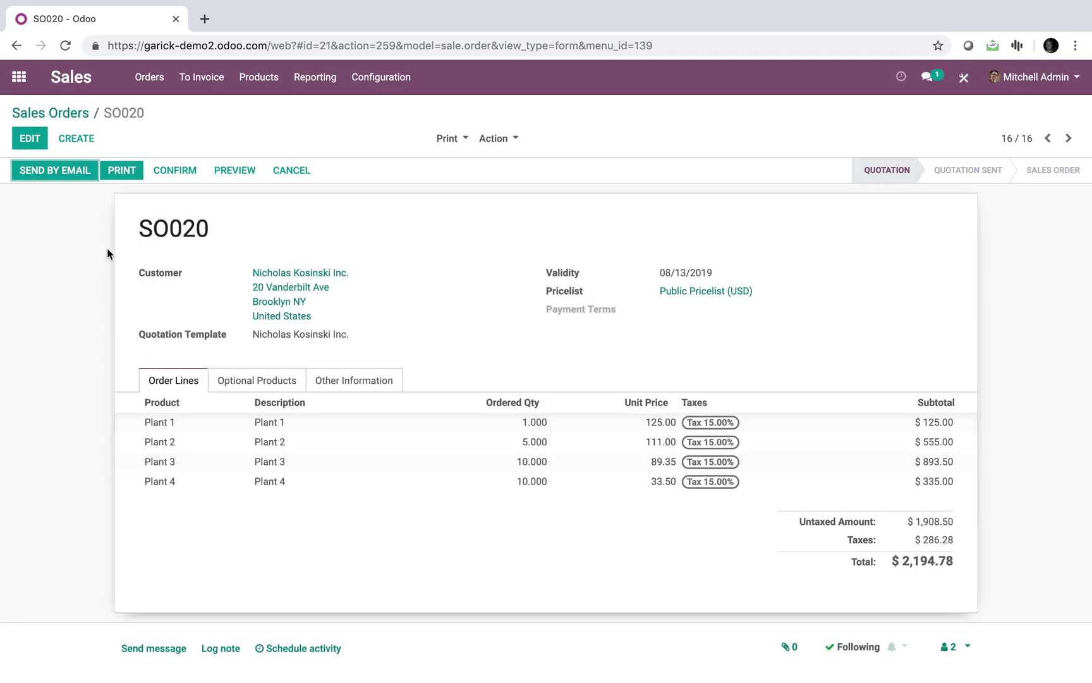
click(193, 172)
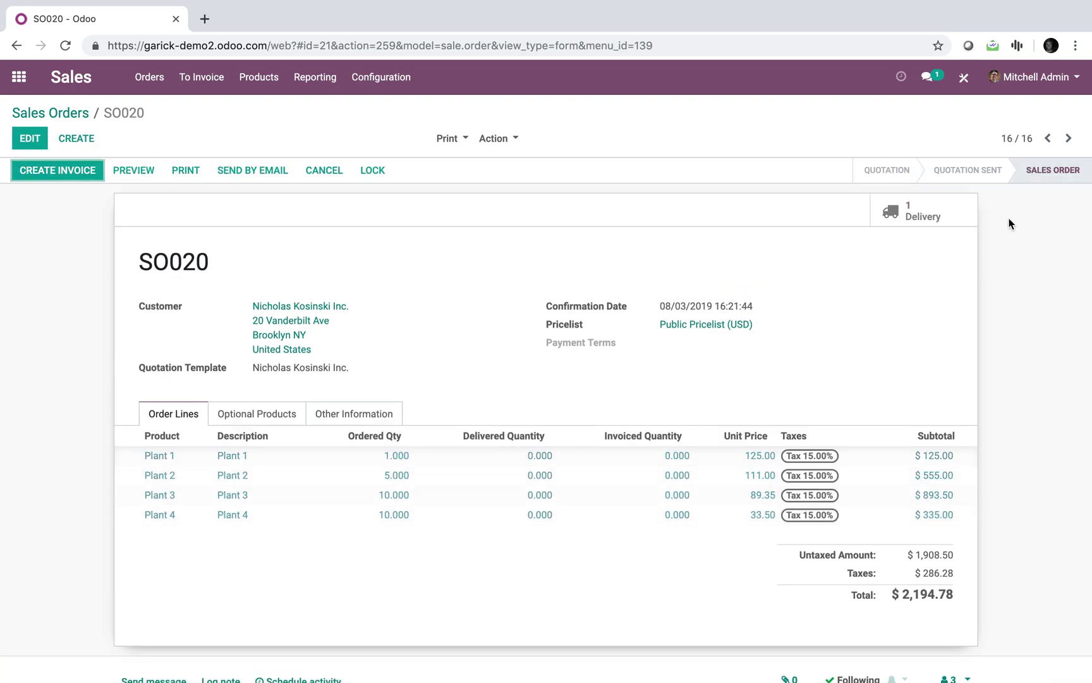
View delivery WH/OUT/00024, then return to the Odoo apps home screen
click(907, 218)
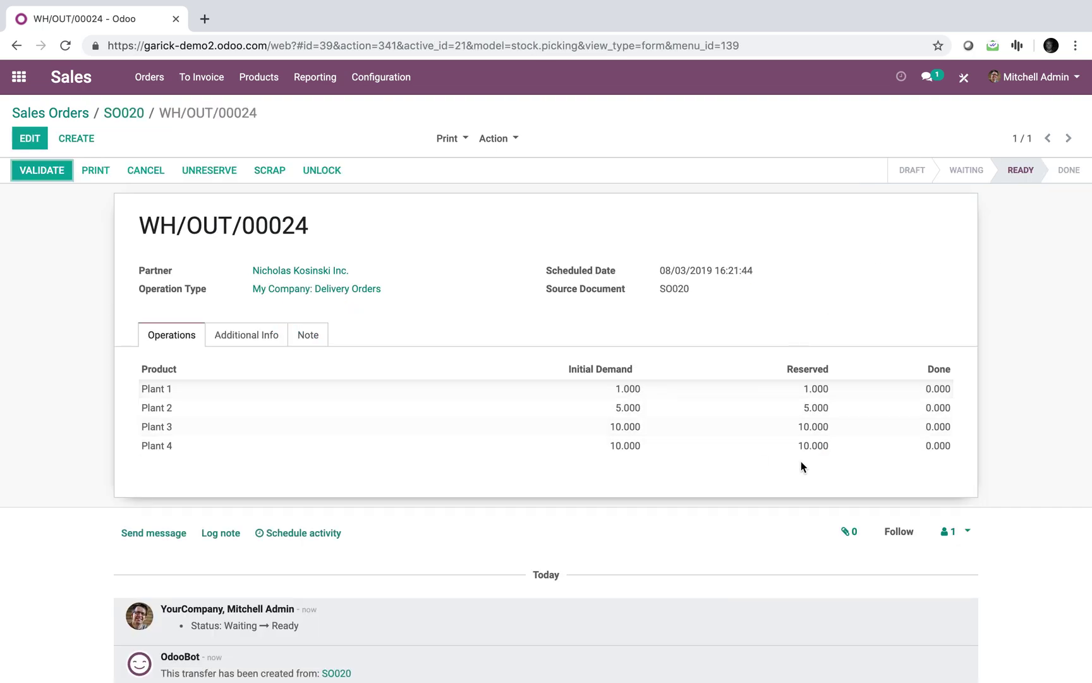
click(68, 120)
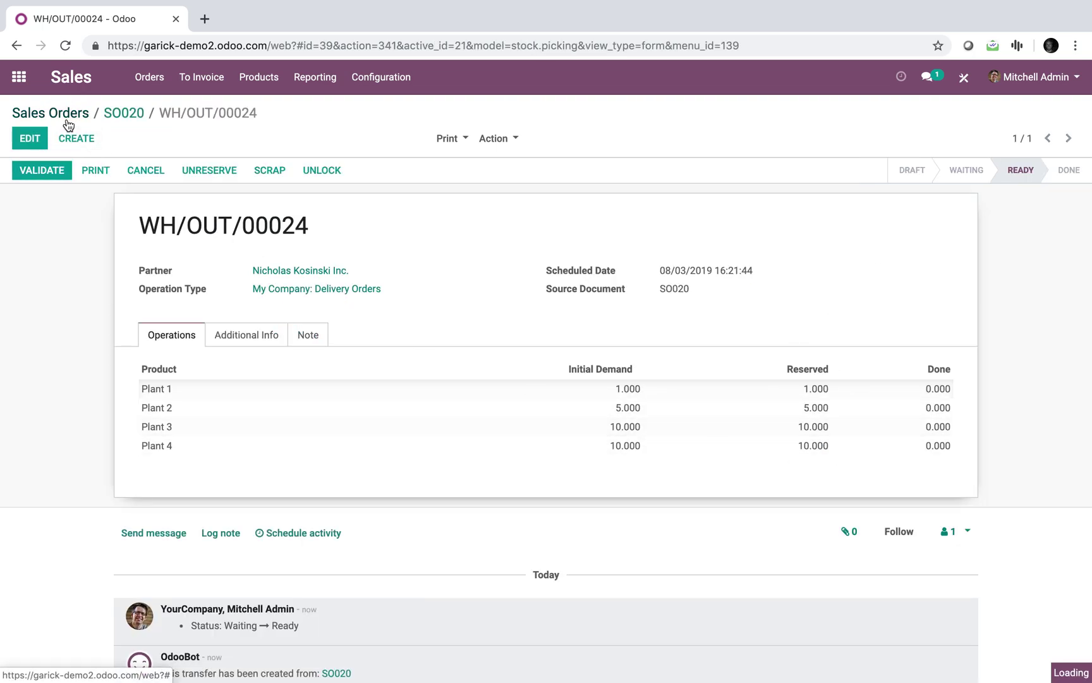
click(26, 90)
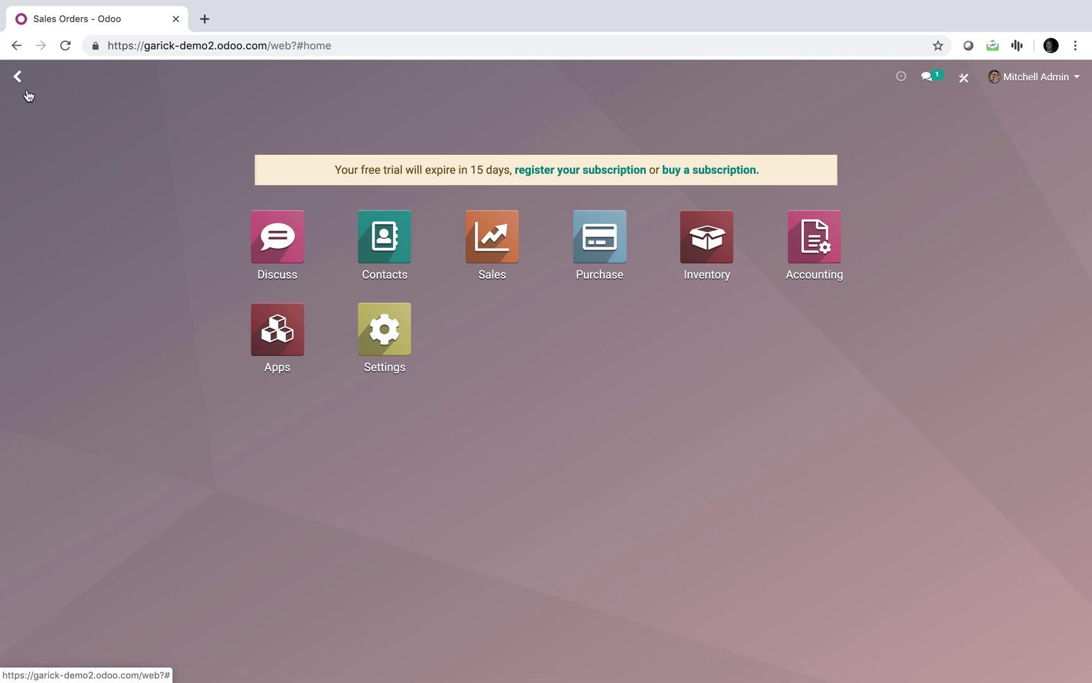